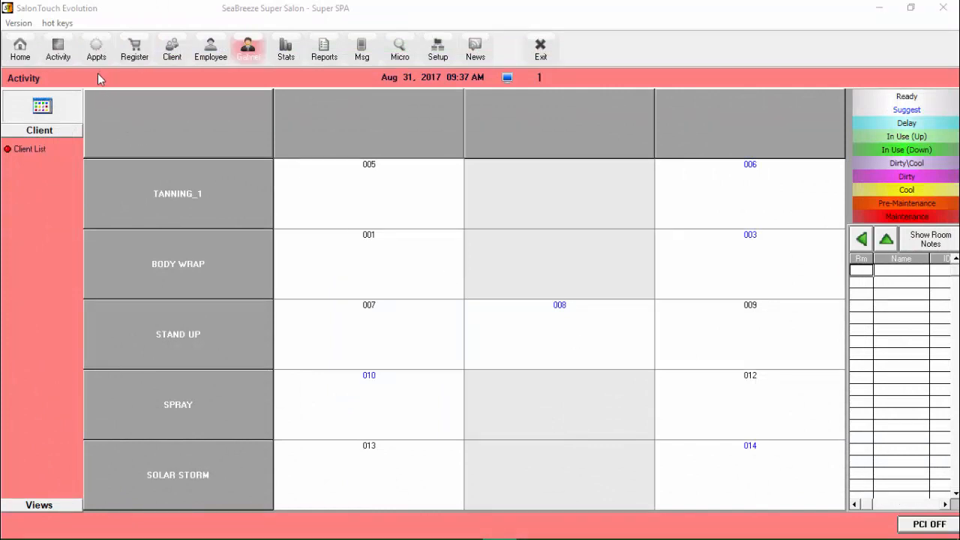
Step: Open the appointment book and start a 1:00 PM booking in Tanning_1 room 005 for the second client matching last name "s"
left_click(96, 49)
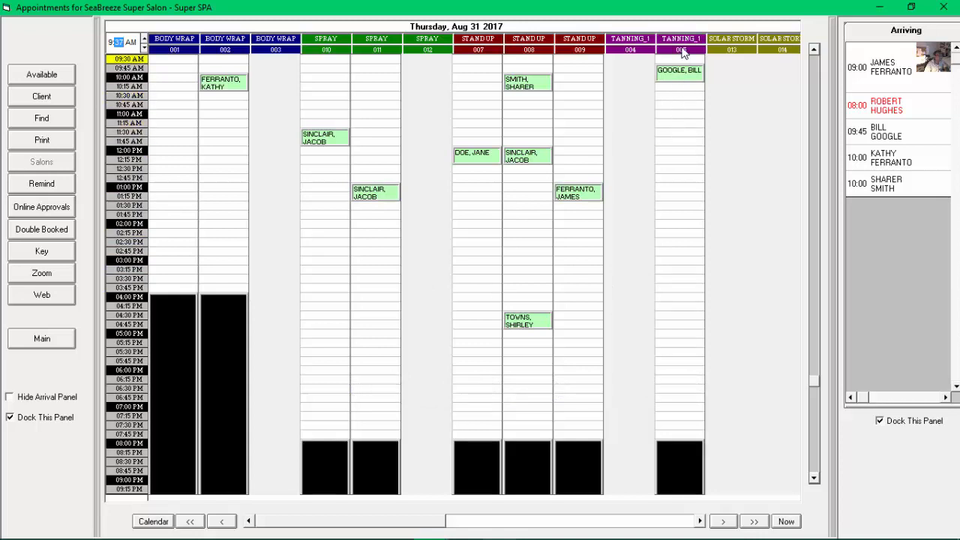
left_click(665, 189)
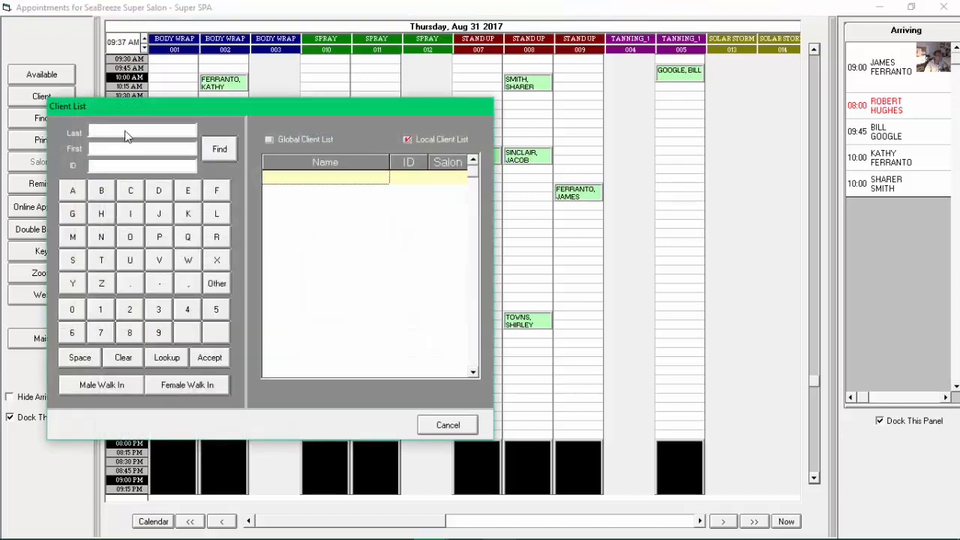
type("s")
left_click(219, 150)
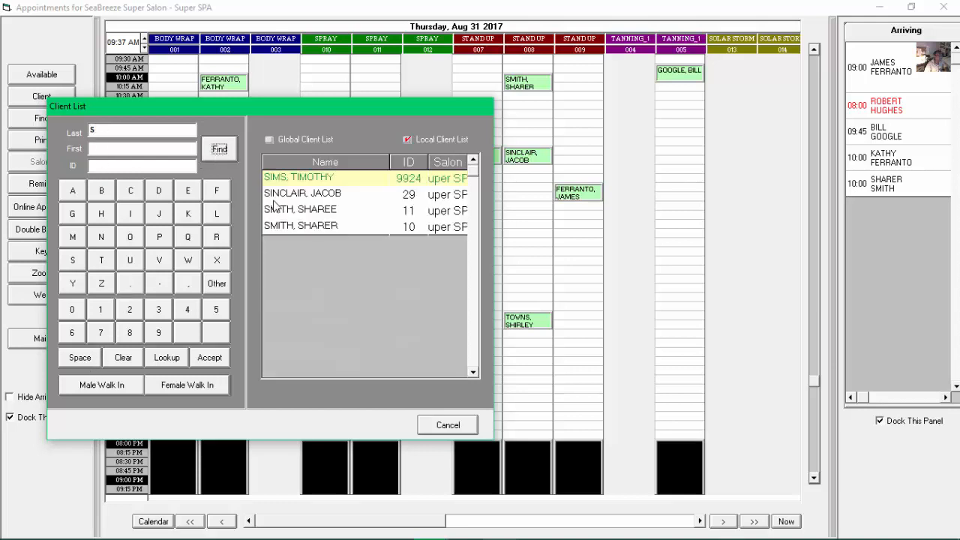
double_click(286, 195)
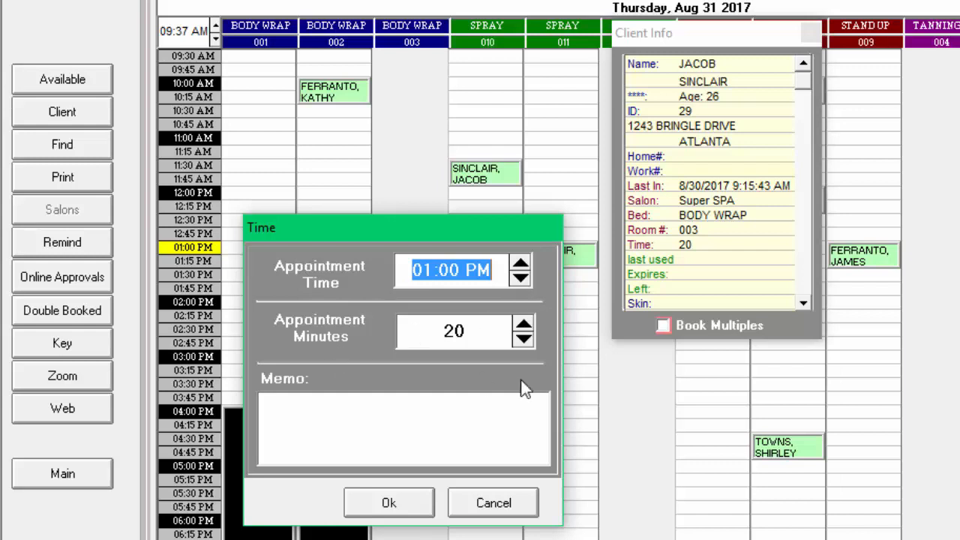
Step: Set the appointment length to 30 minutes, keeping the 01:00 PM start time
left_click(523, 325)
left_click(523, 325)
double_click(523, 325)
double_click(523, 324)
left_click(523, 325)
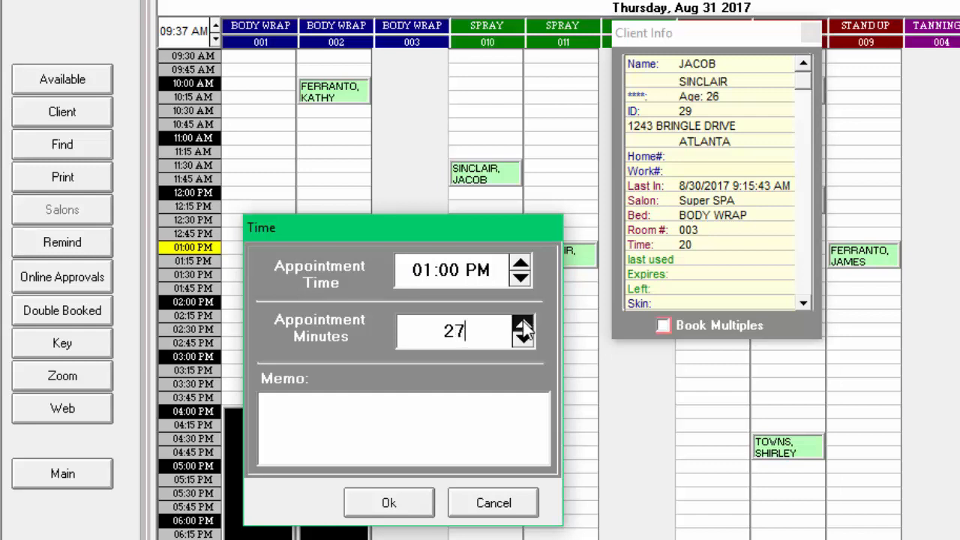
left_click(522, 325)
double_click(523, 325)
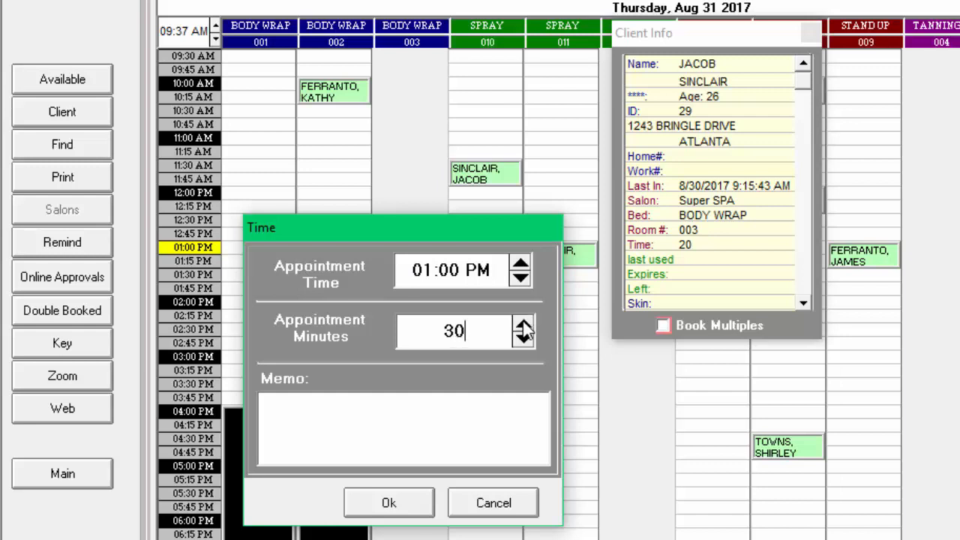
left_click(520, 270)
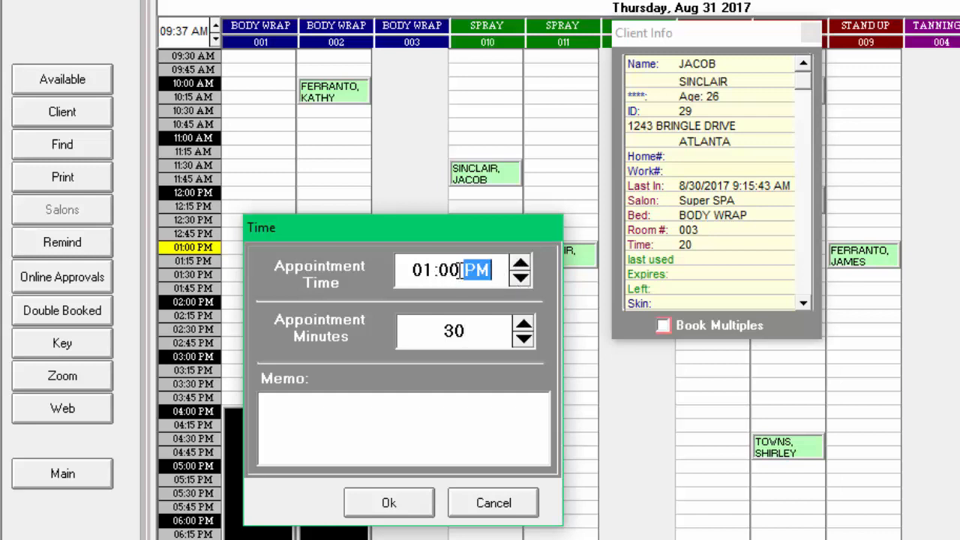
Step: Add the memo "Might be a little late" and save the appointment, overriding the bed's maximum tan time
left_click(293, 414)
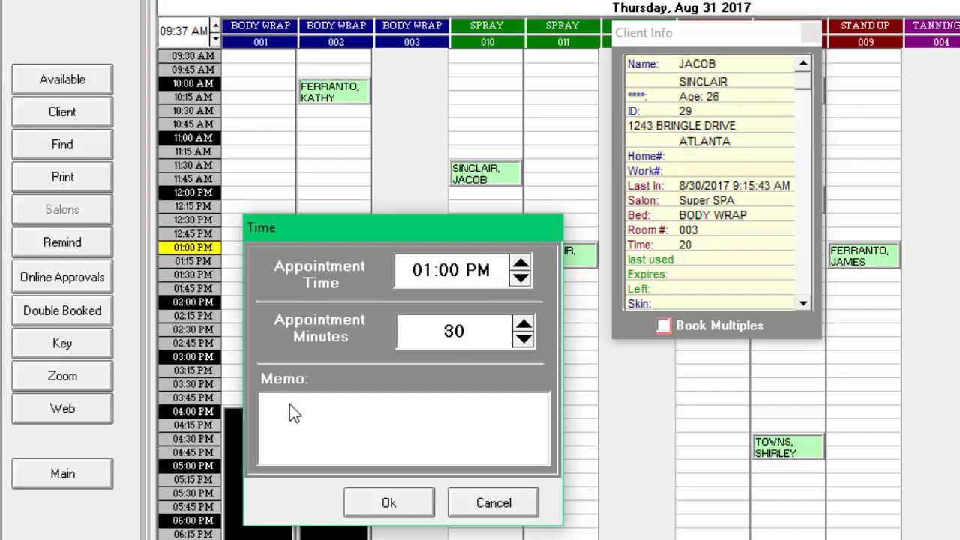
type("Might be a little late")
left_click(398, 507)
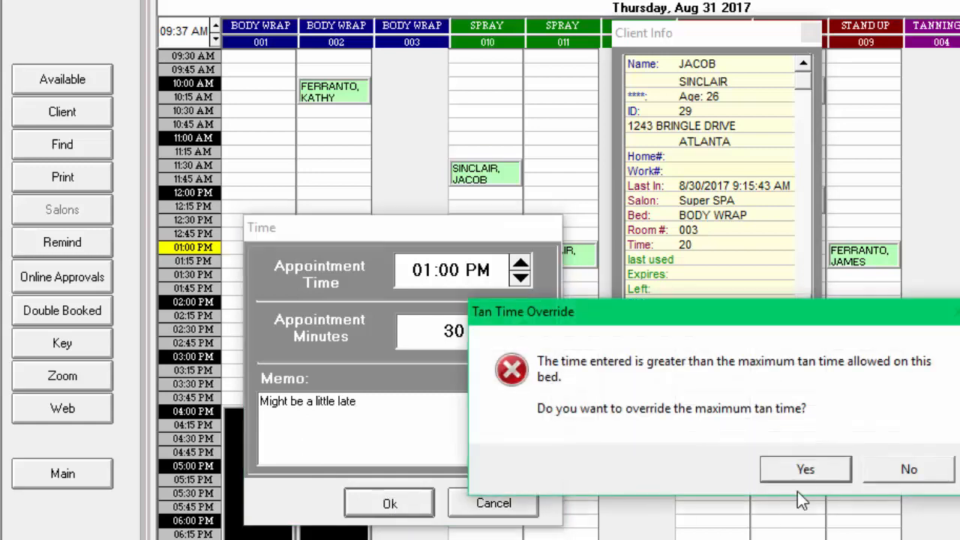
left_click(805, 466)
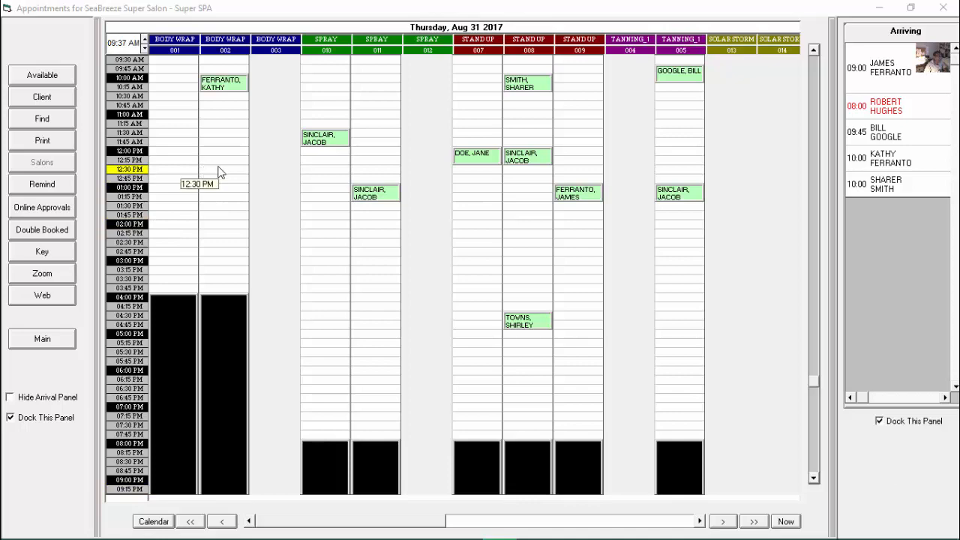
Step: From the available times, book 02:00 PM in Stand Up room 008 for the second client matching last name "H"
left_click(39, 78)
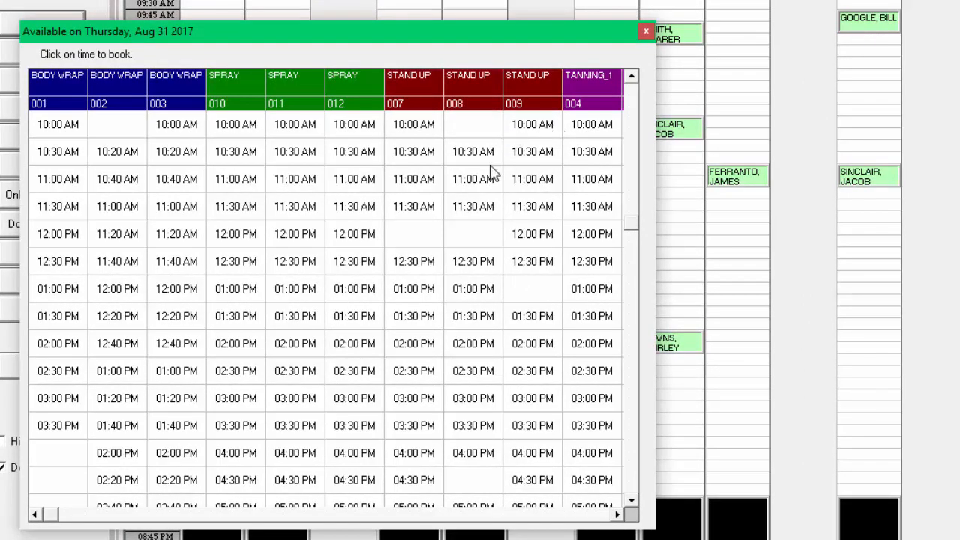
left_click(472, 352)
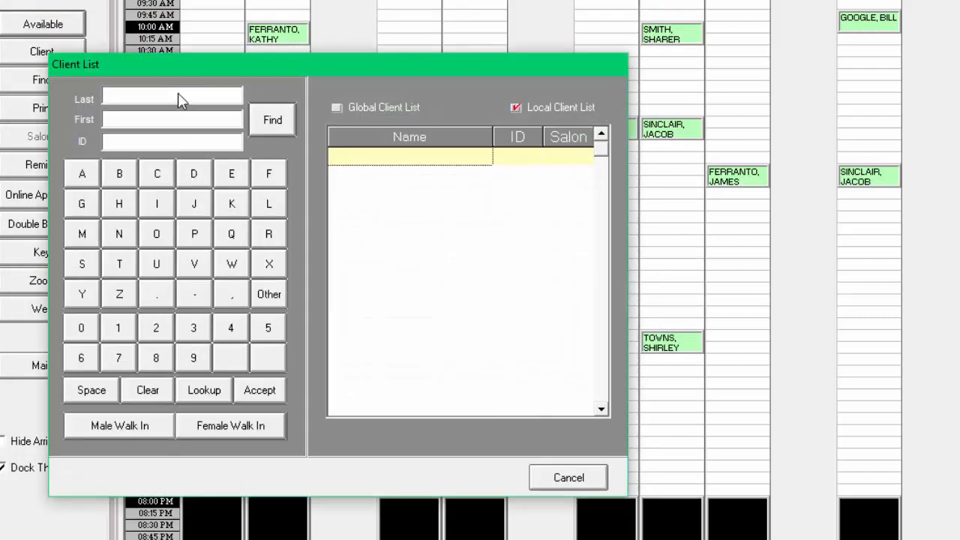
type("H")
left_click(273, 120)
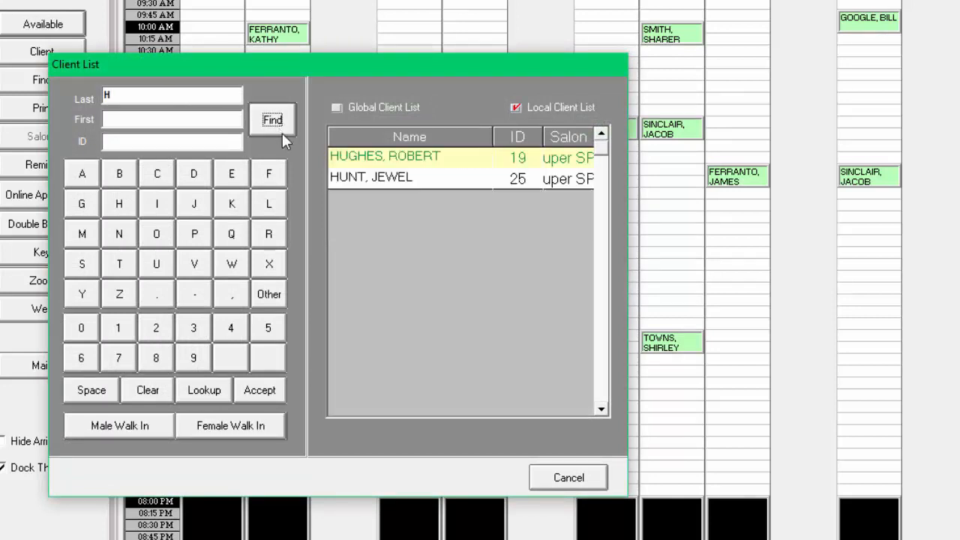
double_click(386, 182)
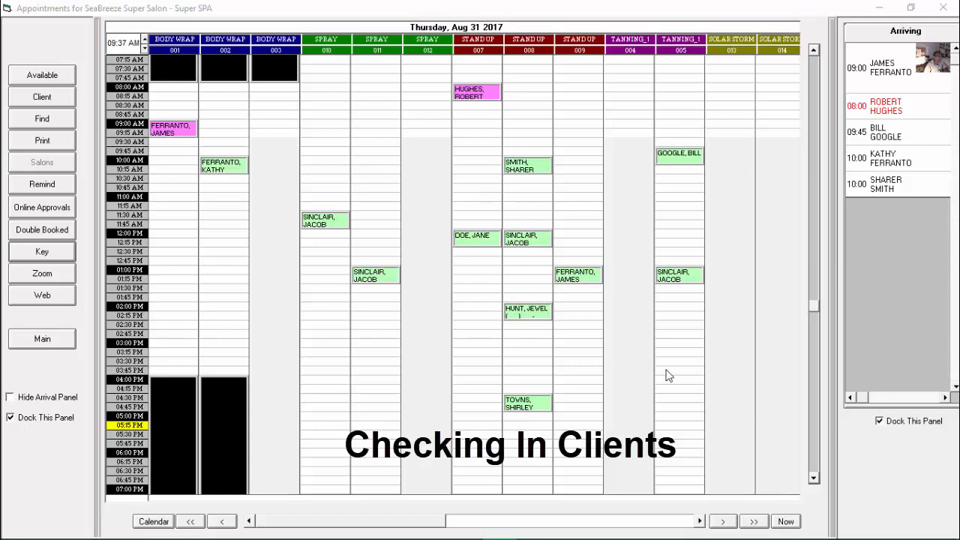
Step: Check in the client of the 9:00 AM Body Wrap appointment to room 001
double_click(171, 134)
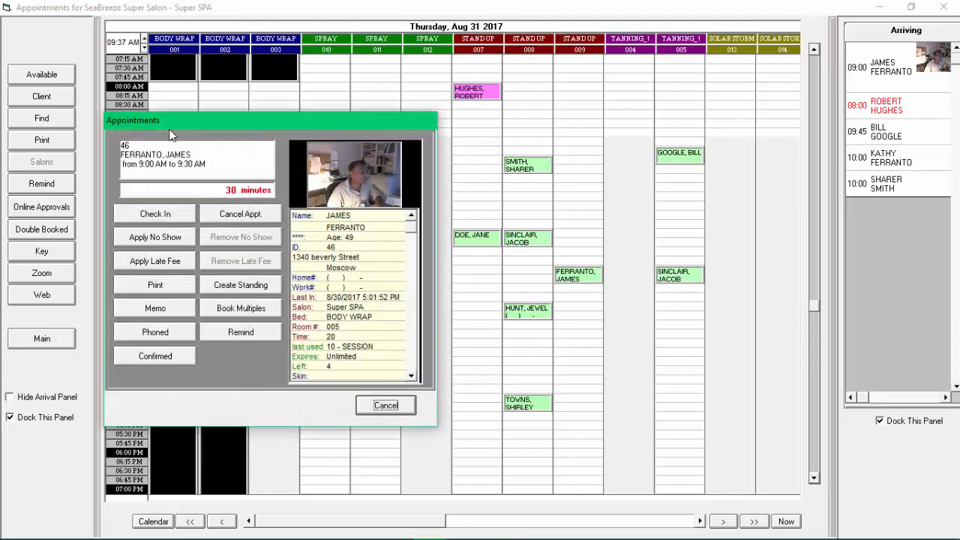
left_click_drag(204, 120, 312, 106)
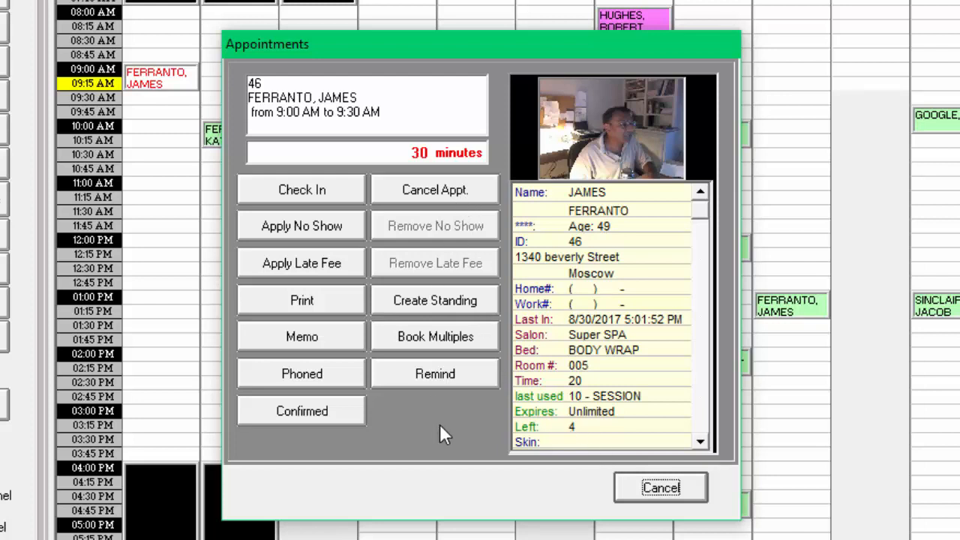
left_click(313, 196)
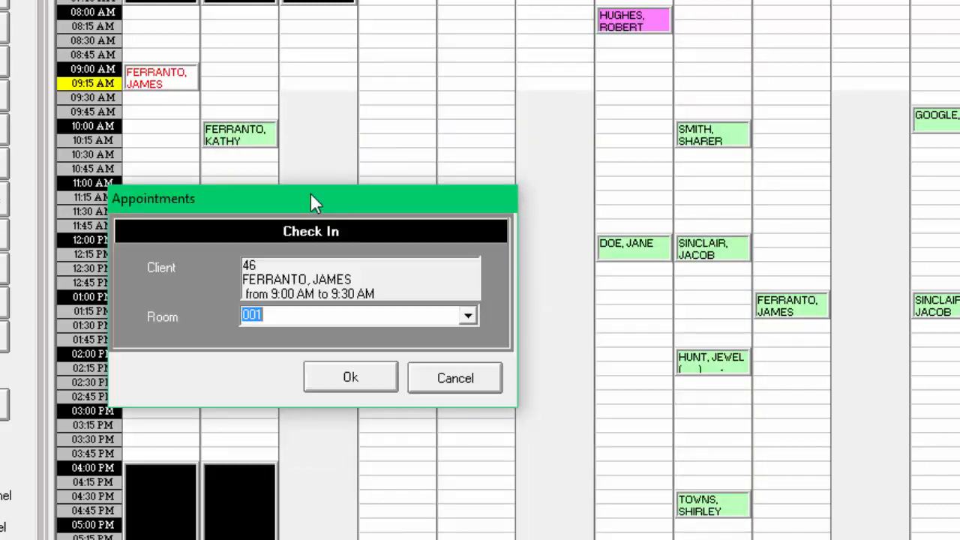
left_click(350, 383)
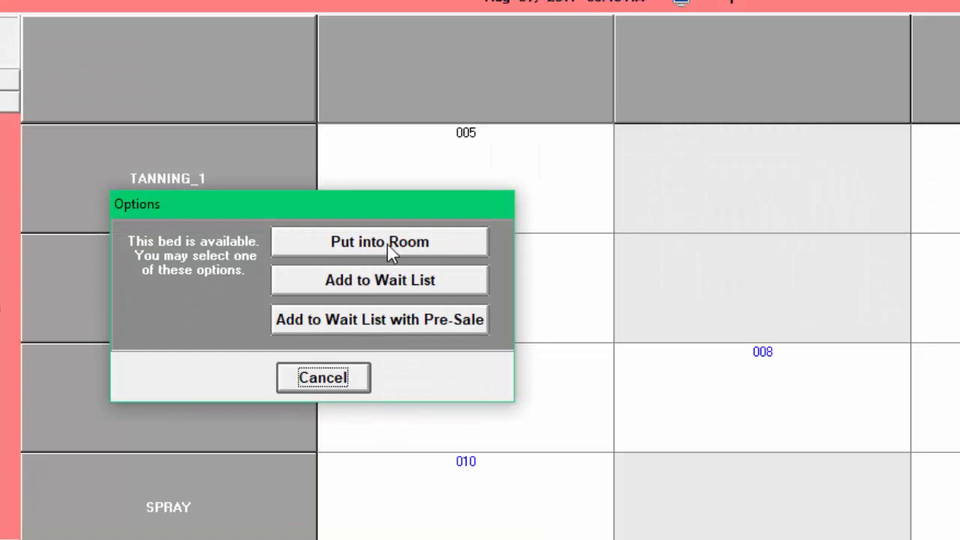
Step: Put the client into the room using the package that expires 1 day after first use, with tan time 30 and delay 05
left_click(384, 244)
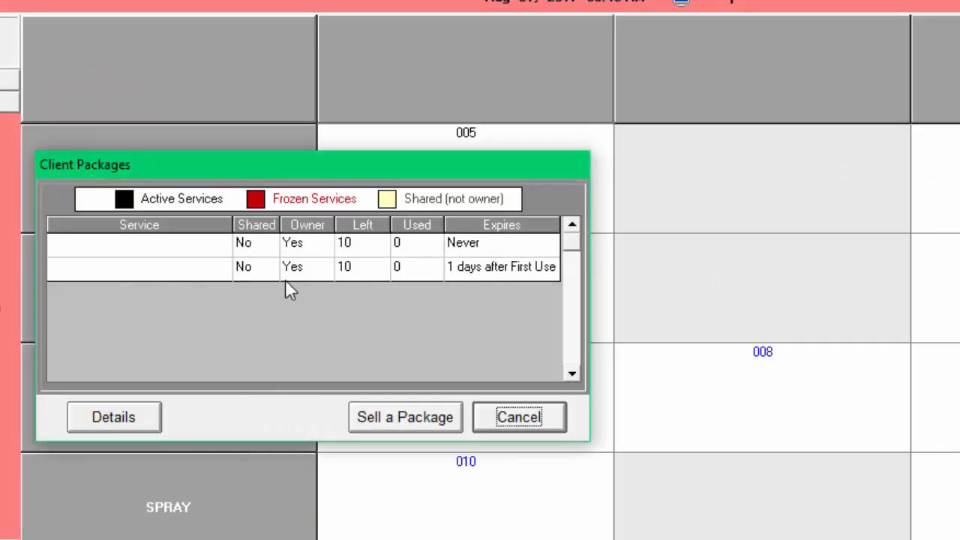
left_click(272, 269)
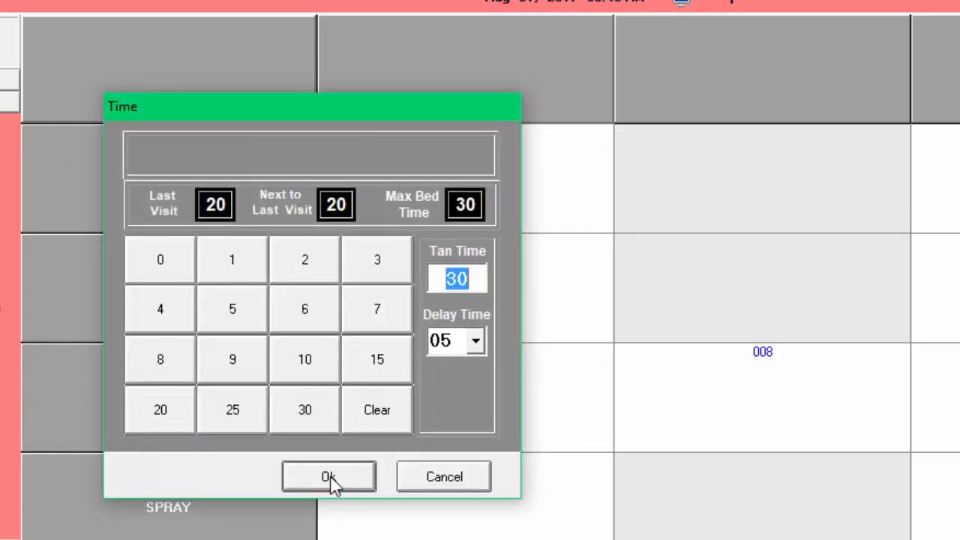
left_click(329, 480)
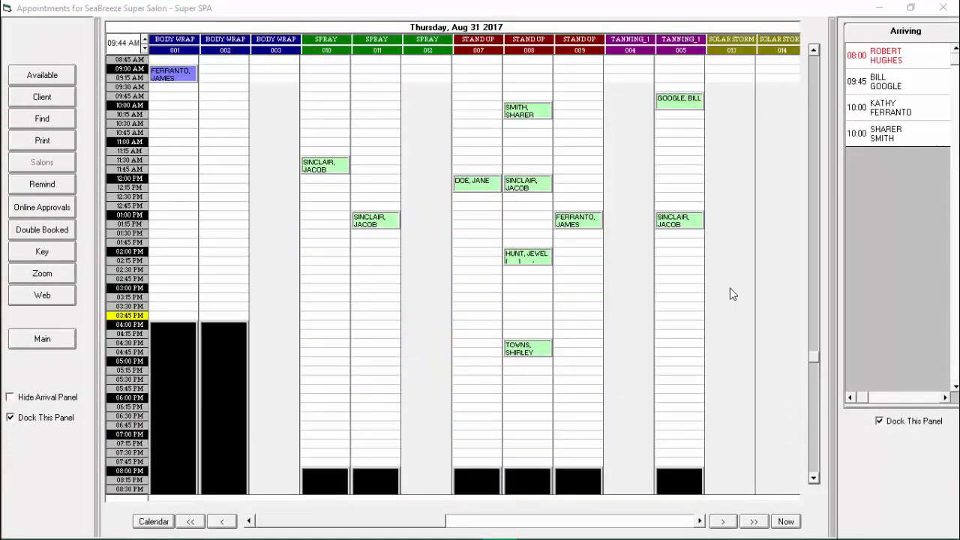
Step: Cancel the 10:00 AM appointment in Stand Up room 008 without rescheduling the client
scroll(733, 294, "up", 1)
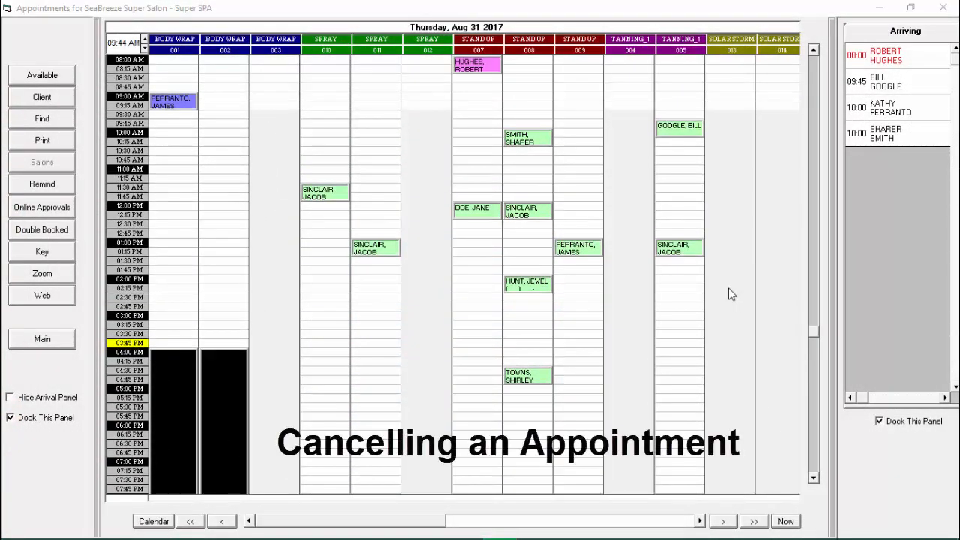
double_click(527, 140)
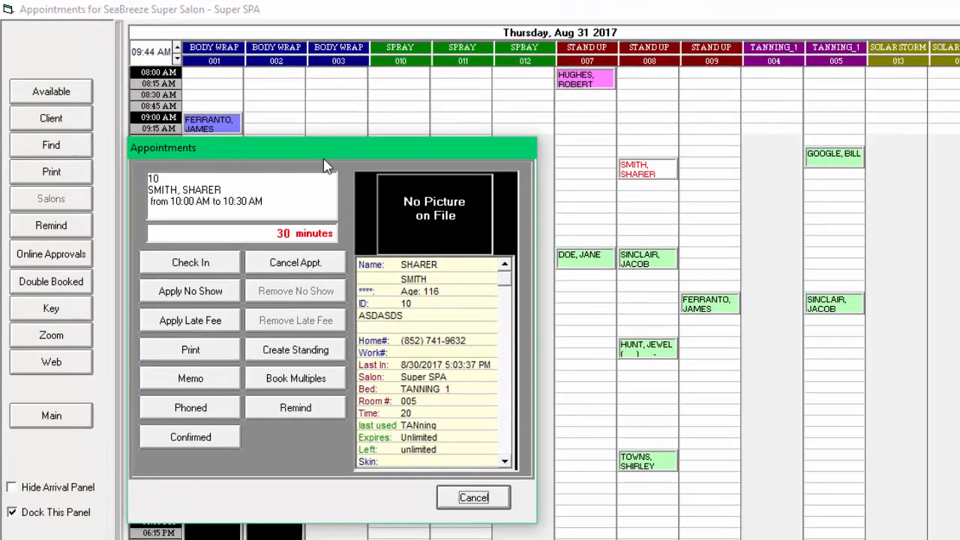
left_click_drag(267, 125, 318, 128)
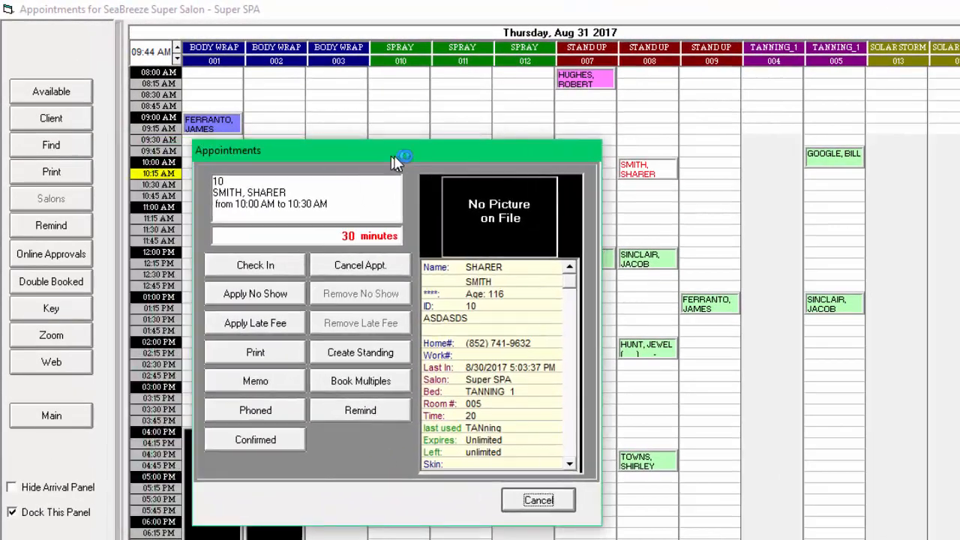
left_click_drag(396, 164, 403, 163)
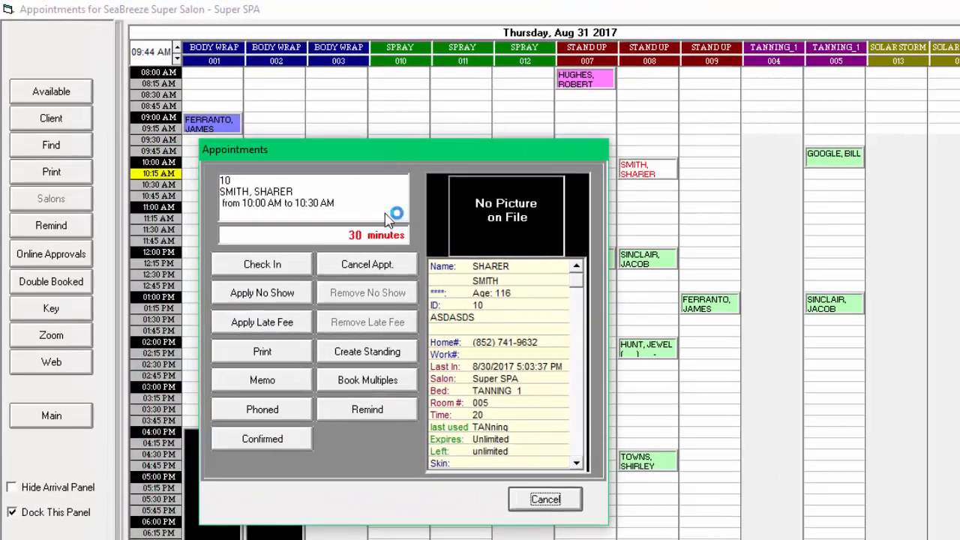
left_click(372, 270)
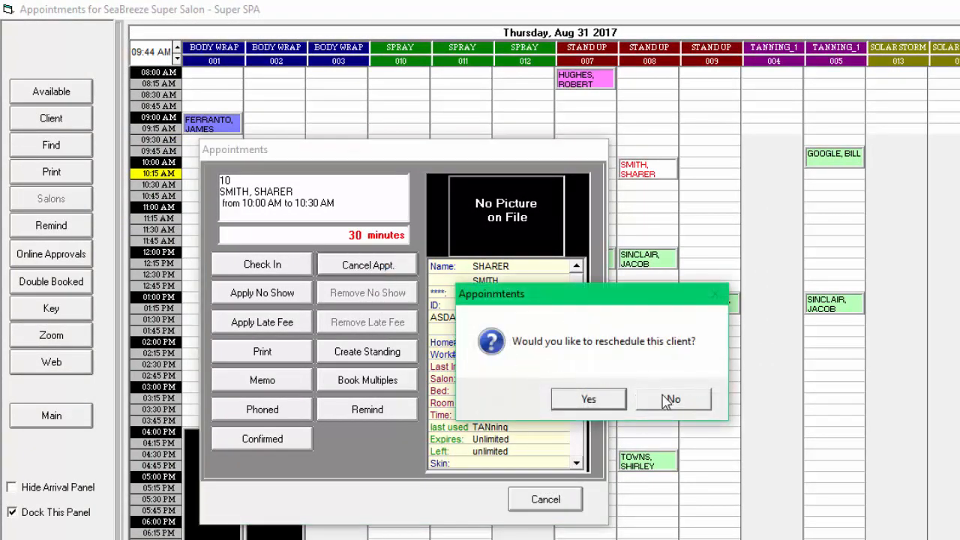
left_click(673, 405)
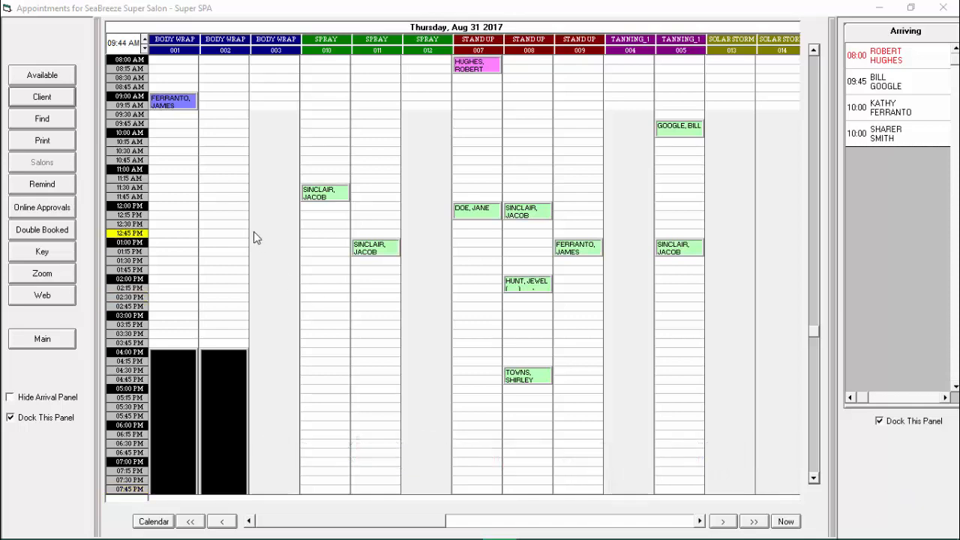
Step: Select the second client matching last name "F" and enable booking multiple appointments
left_click(36, 95)
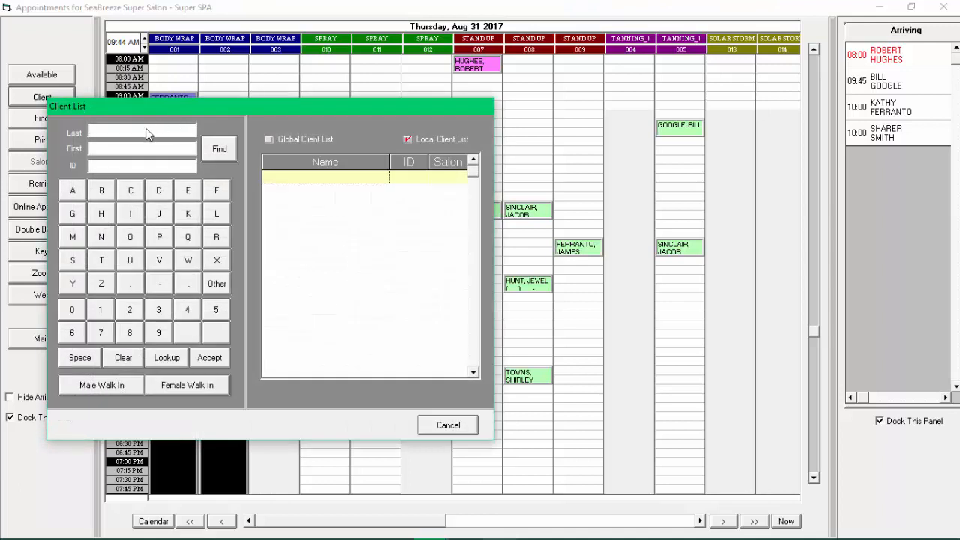
left_click(222, 151)
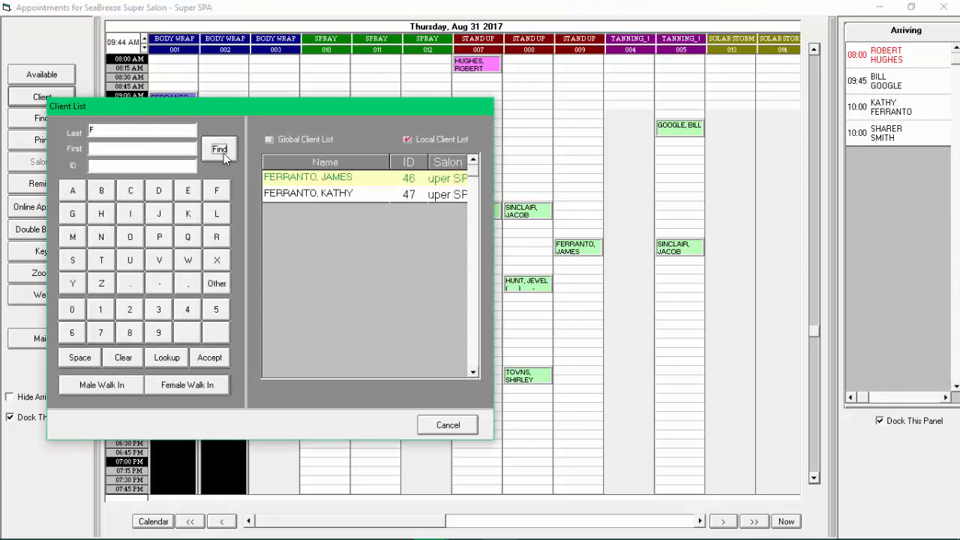
double_click(293, 196)
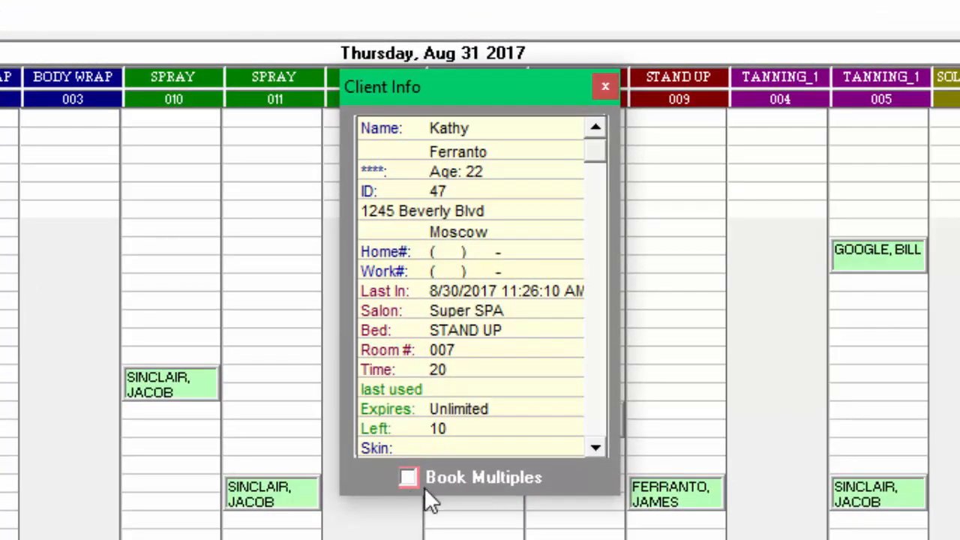
left_click(407, 478)
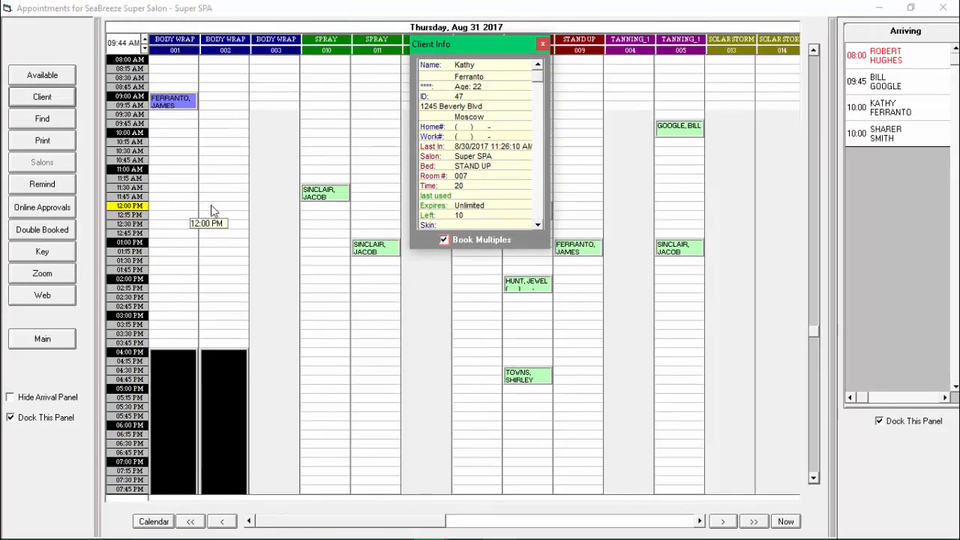
Step: Book the selected client in Body Wrap room 002 at 12:00 PM for 20 minutes, and advance the schedule to Friday, Sep 1 2017
left_click(211, 206)
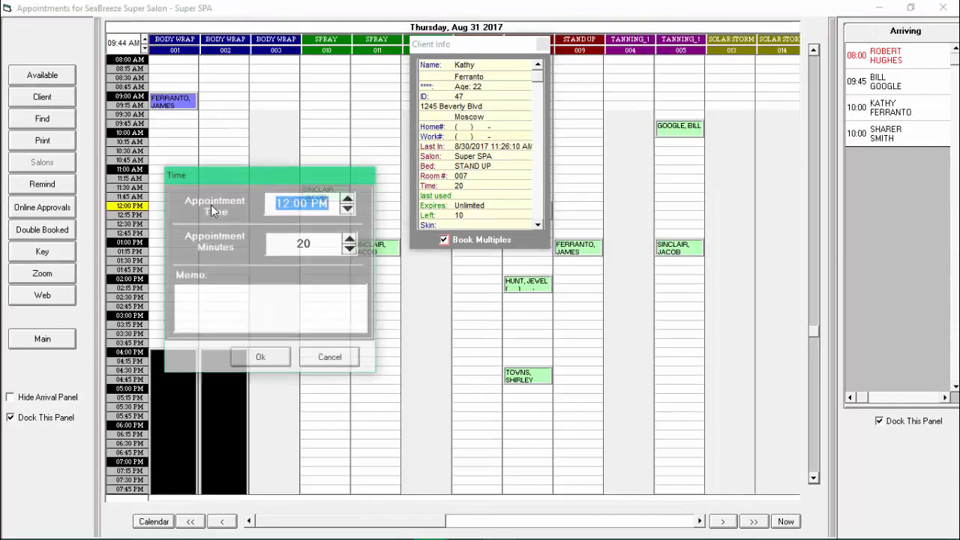
left_click(274, 358)
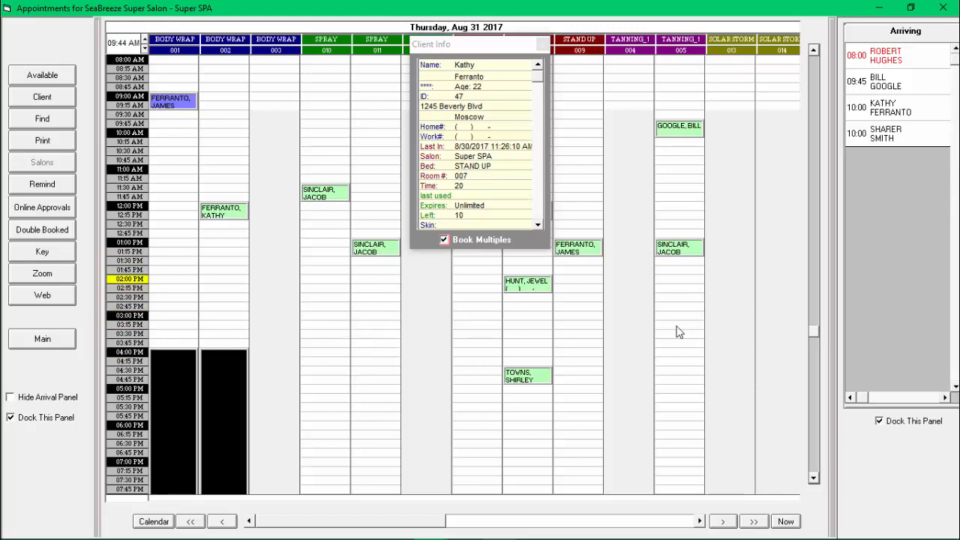
left_click(723, 522)
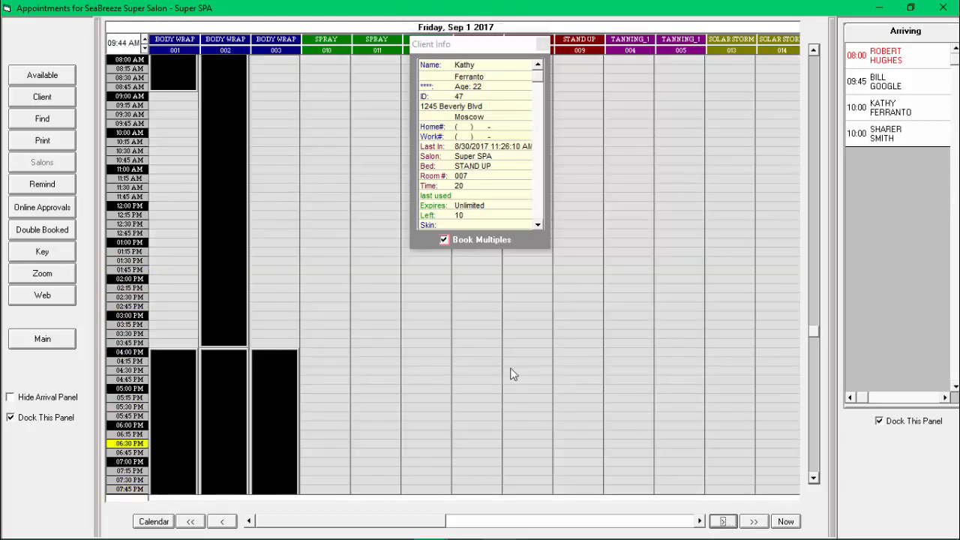
Step: Book the selected client in Spray room 010 at 11:00 AM for 20 minutes on Friday, Sep 1 and Saturday, Sep 2 2017
left_click(314, 172)
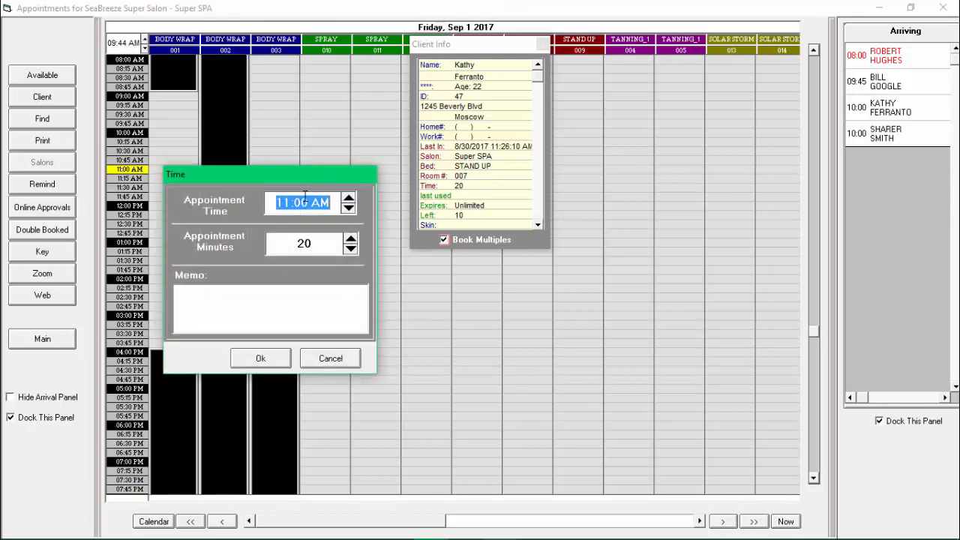
left_click(259, 359)
left_click(723, 522)
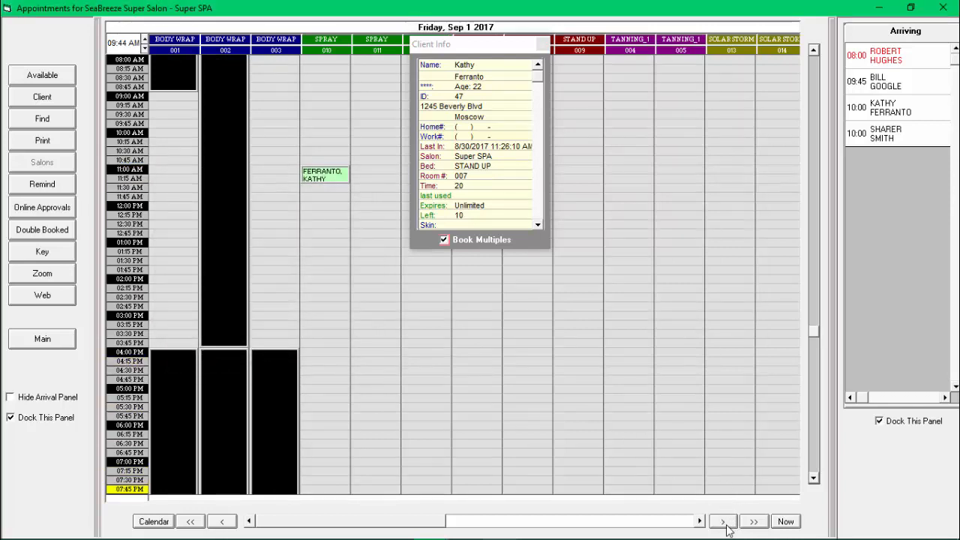
left_click(326, 180)
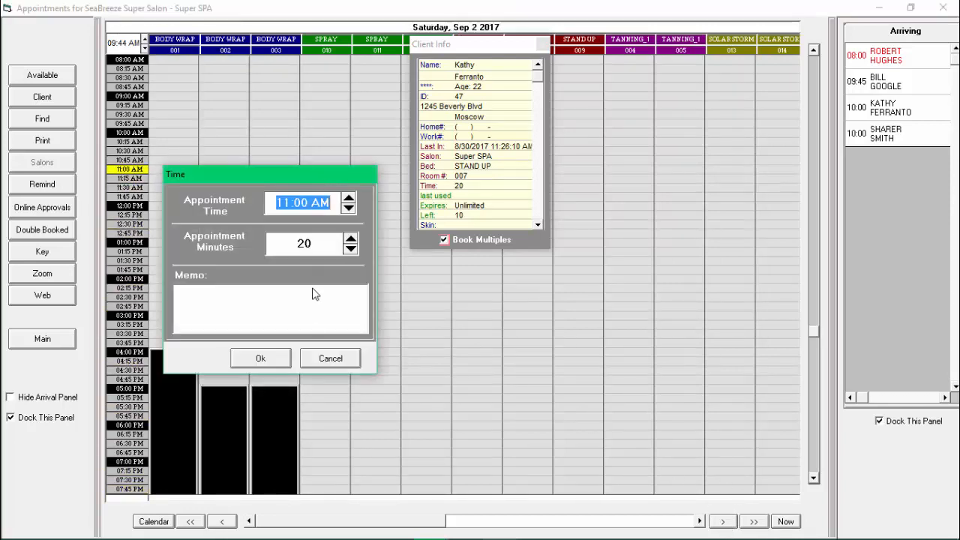
left_click(258, 358)
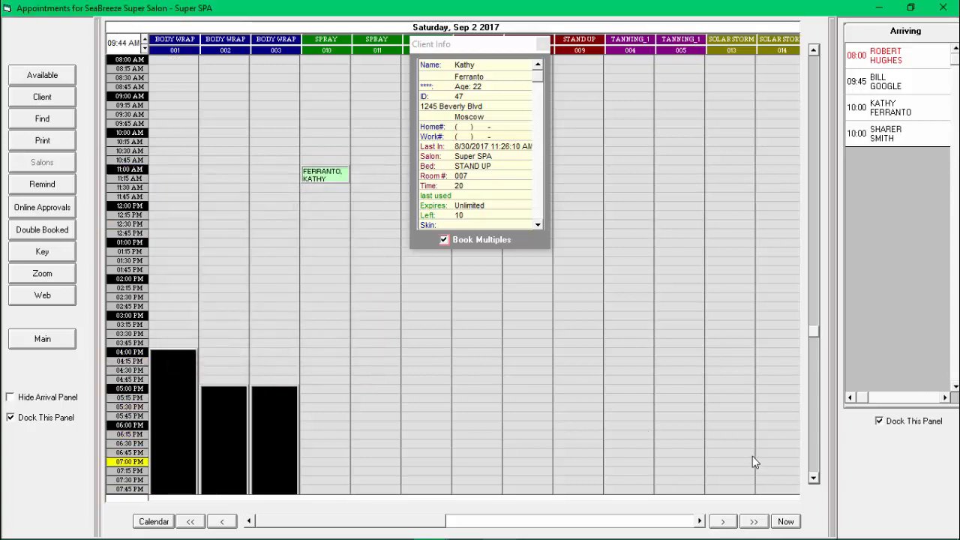
Step: View the multi-month calendar and close it without choosing a date
left_click(154, 521)
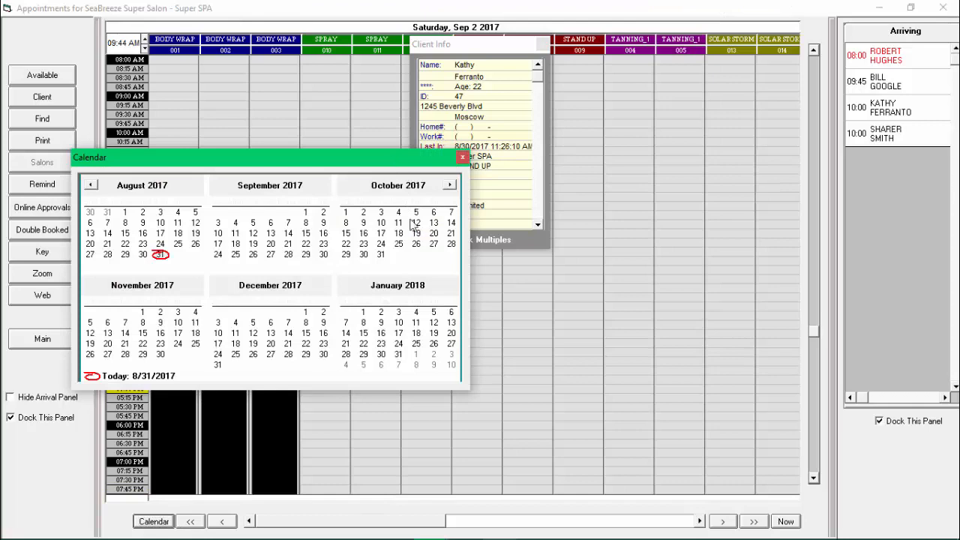
left_click(463, 159)
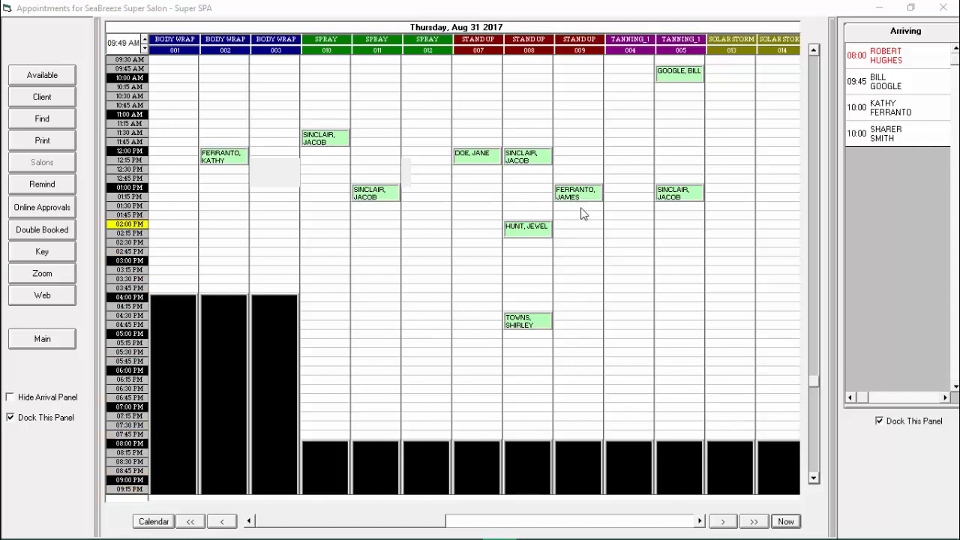
Step: Create a standing appointment from the 1:00 PM booking in Tanning_1 room 005, repeating every 3 days for the next 52 weeks
mouse_move(675, 196)
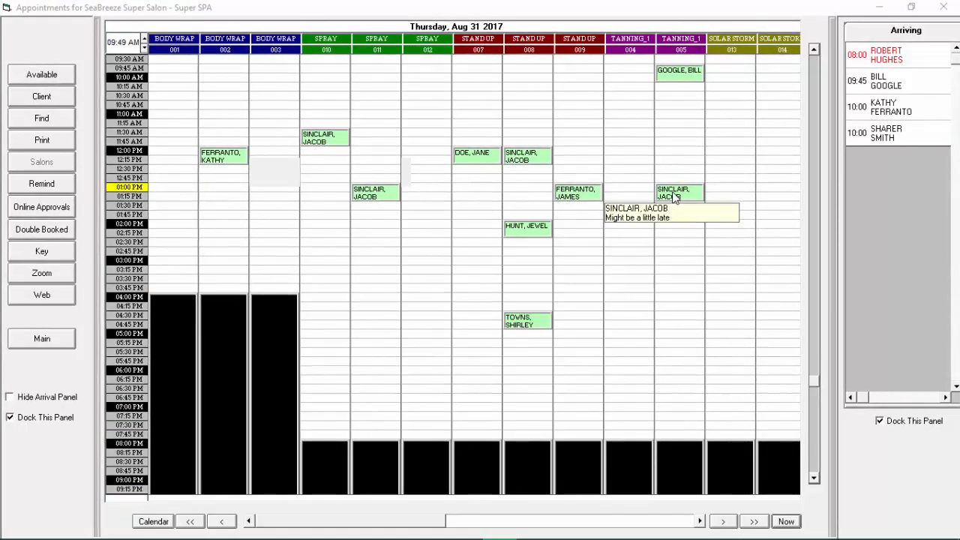
left_click(675, 196)
double_click(673, 196)
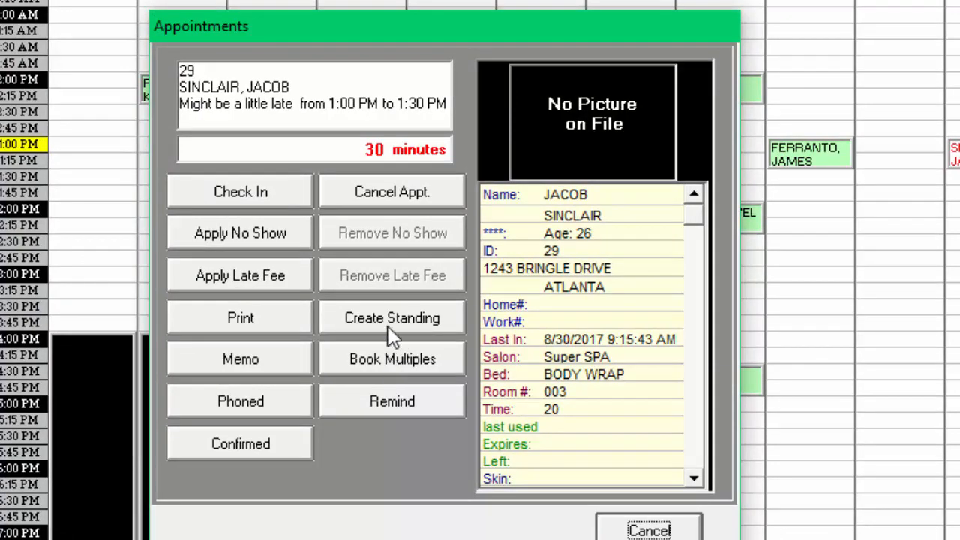
left_click(388, 323)
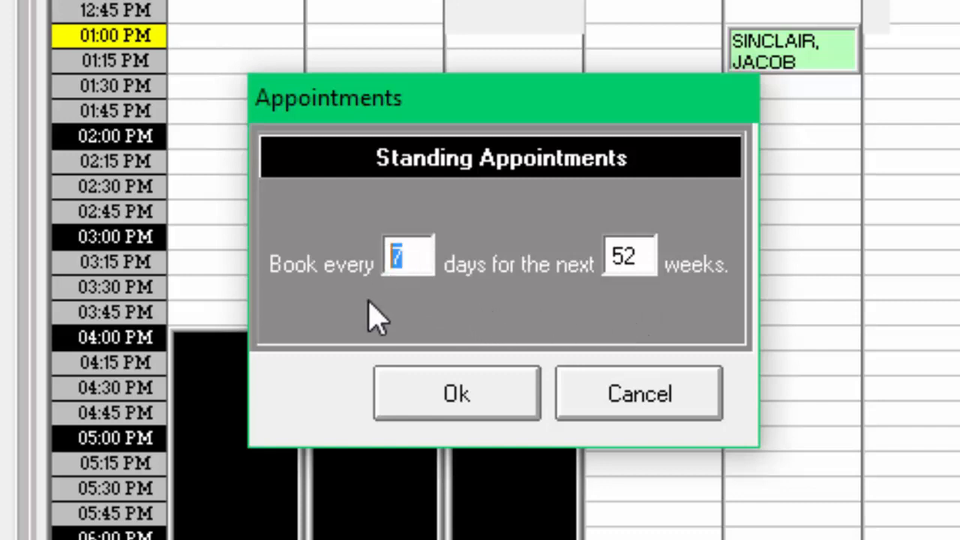
type("3")
left_click(462, 395)
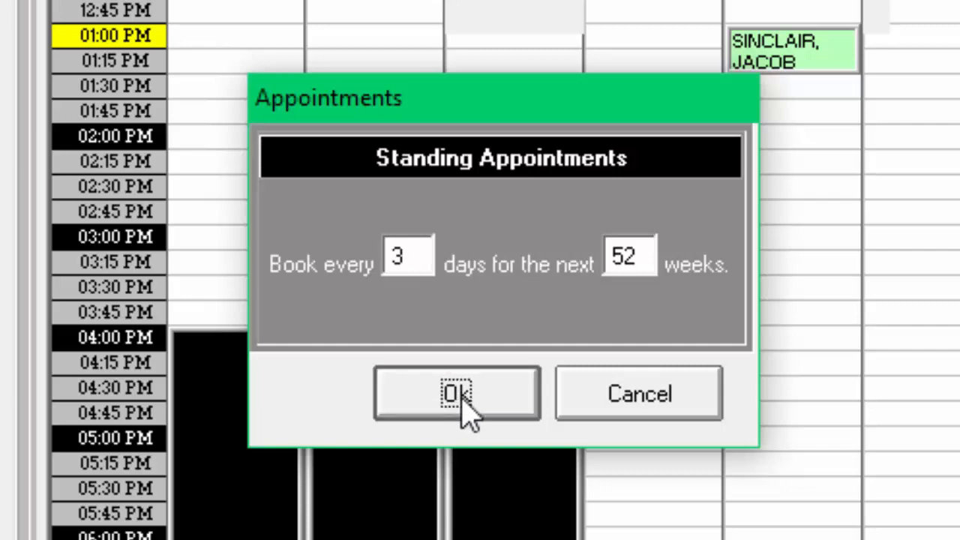
left_click(591, 398)
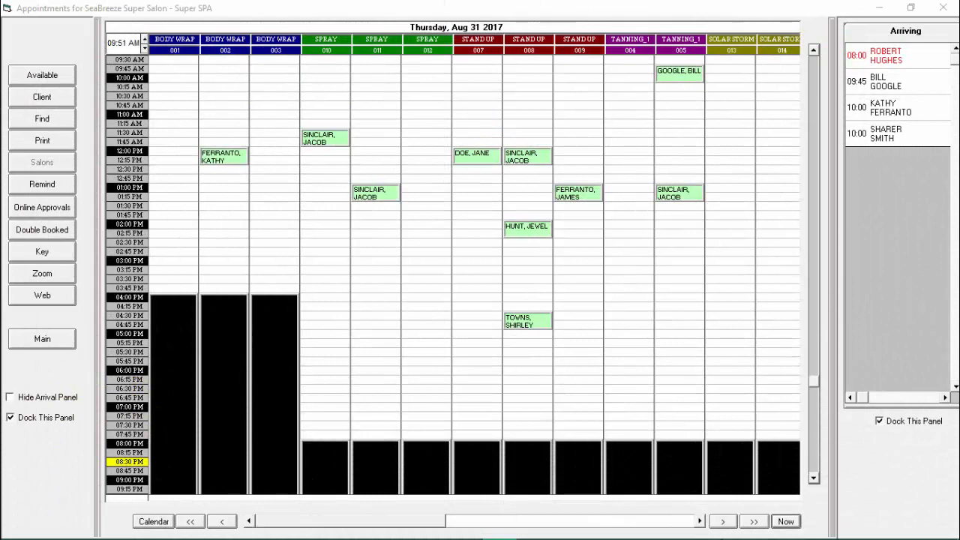
Step: Check the schedule day by day through Saturday, Sep 9 2017 for the repeated 1:00 PM appointments in Tanning_1 room 005
left_click(722, 521)
left_click(723, 521)
left_click(723, 521)
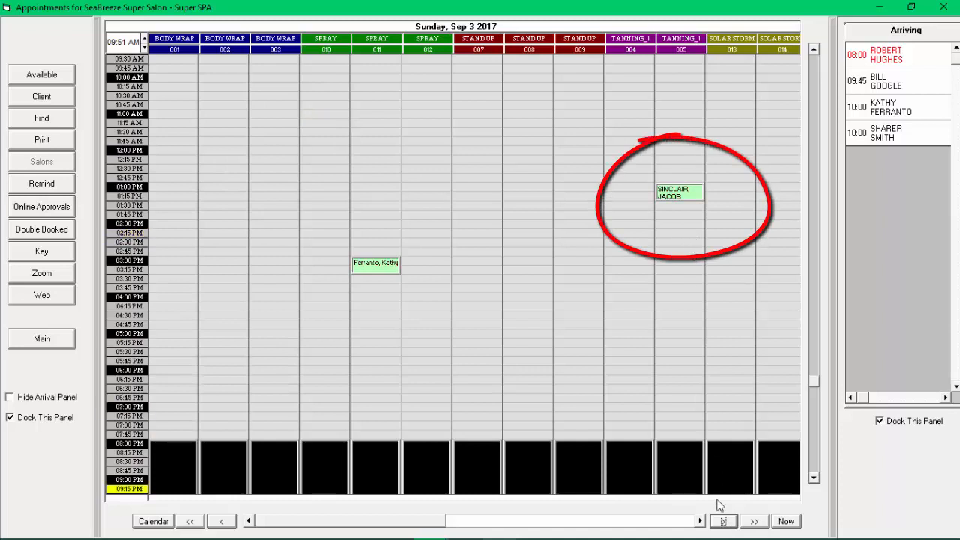
left_click(723, 522)
left_click(723, 521)
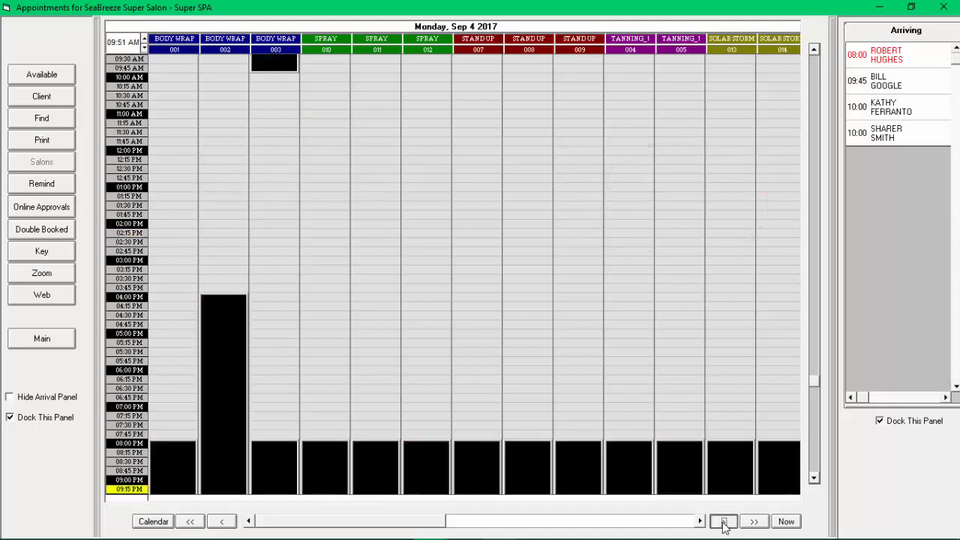
left_click(723, 521)
left_click(723, 521)
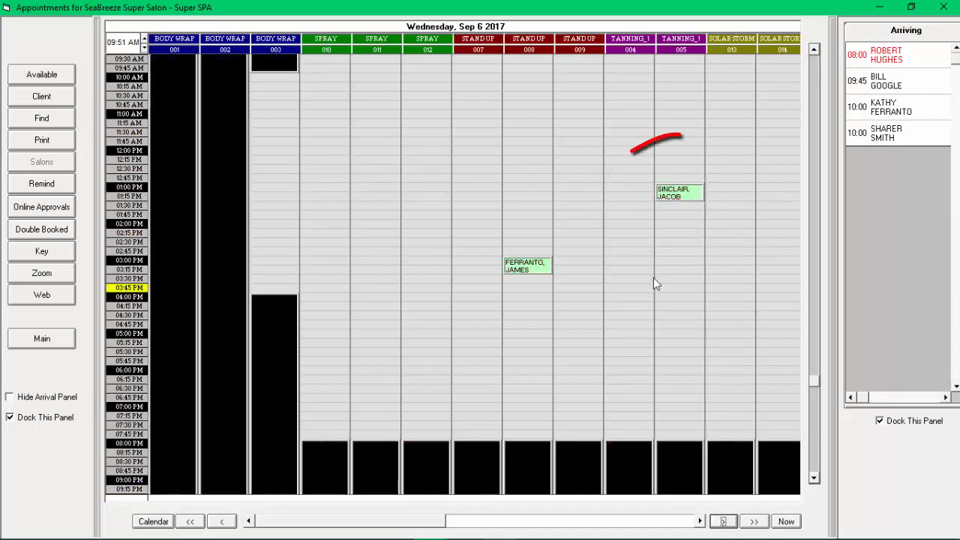
left_click(722, 521)
left_click(723, 521)
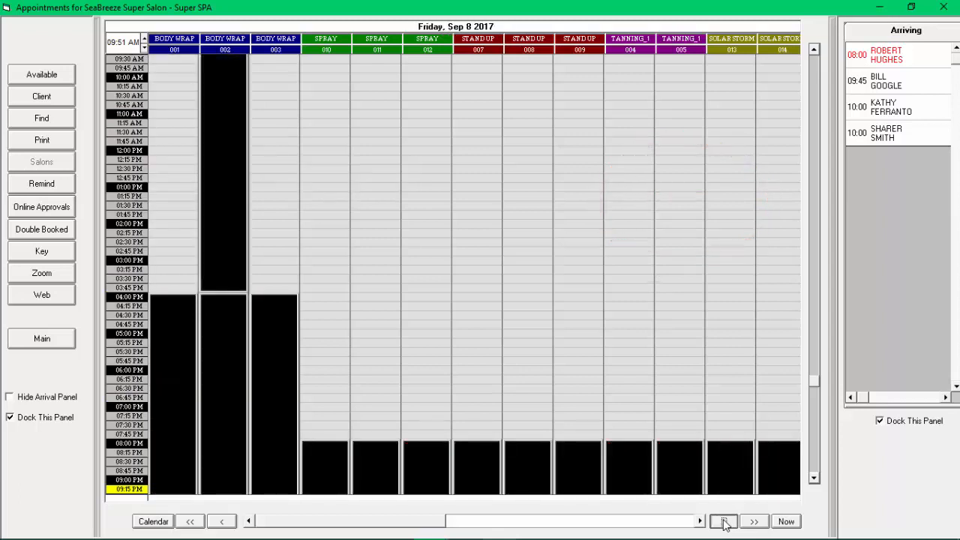
left_click(723, 521)
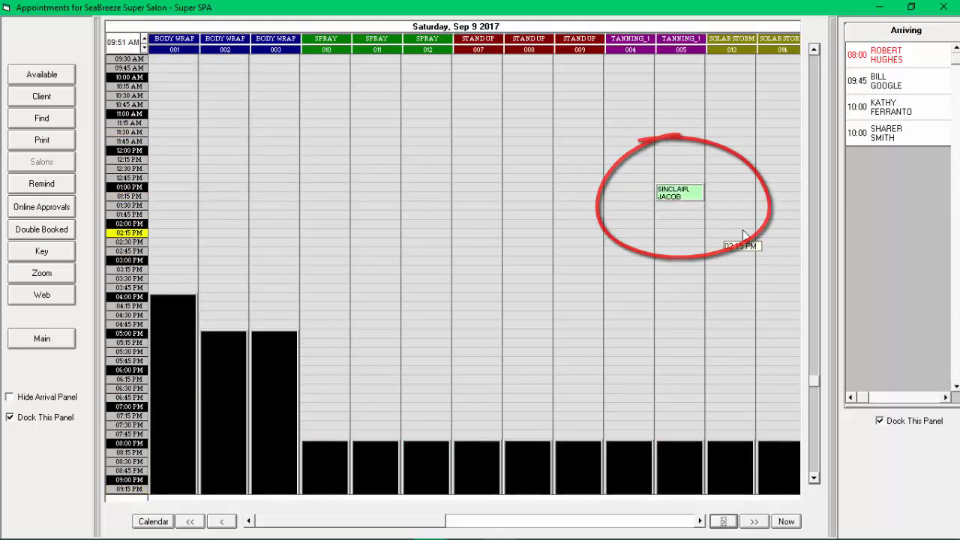